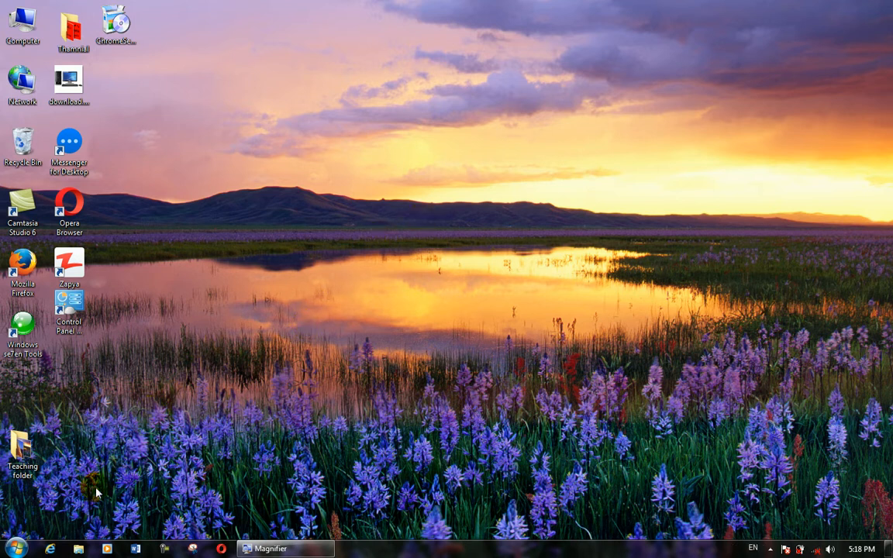
- Open the Control Panel from the Start menu and magnify the screen with Magnifier
click(30, 549)
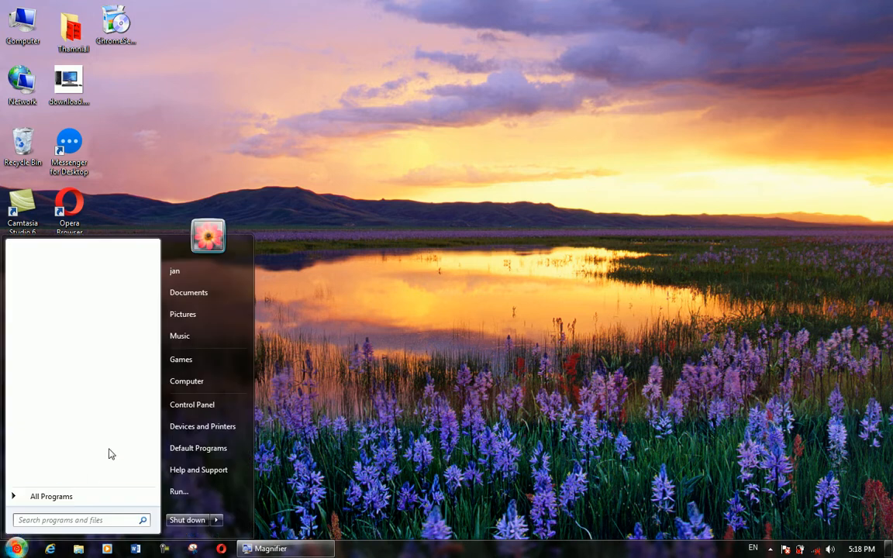
click(194, 404)
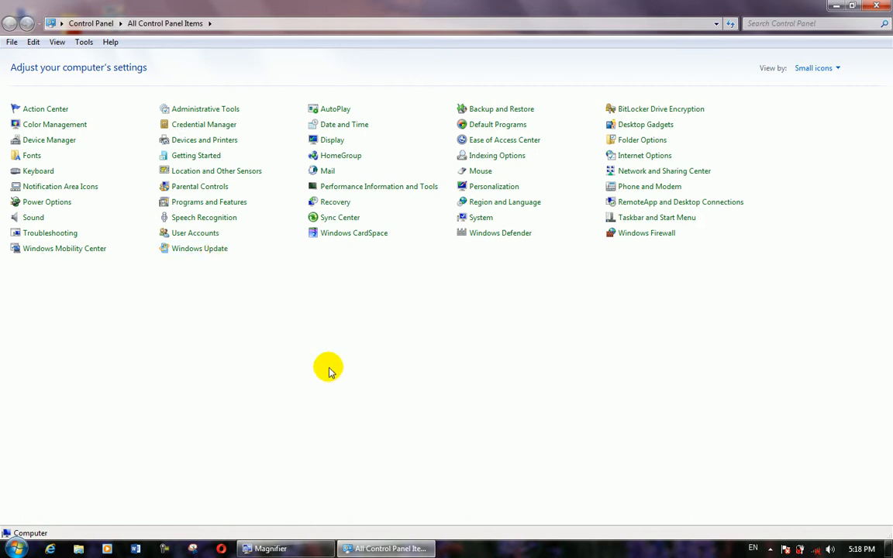
key(super+plus)
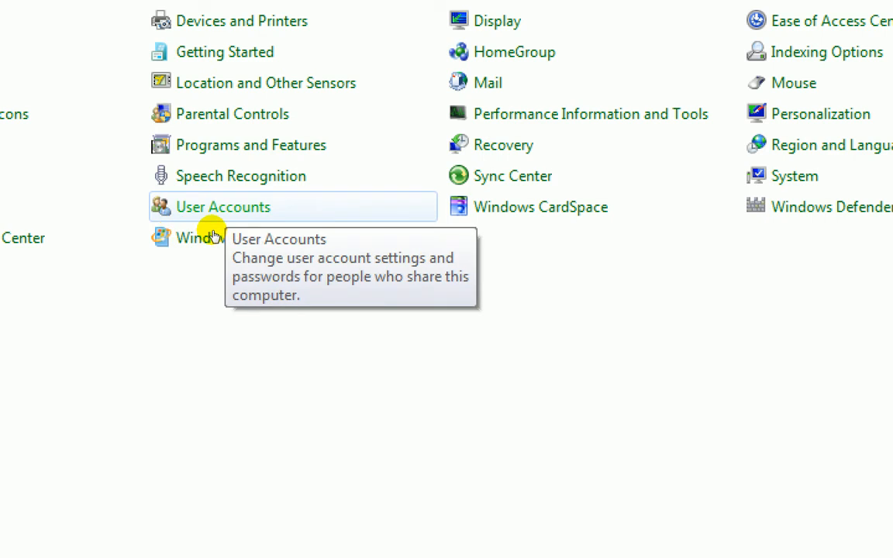
- Go through User Accounts and Manage another account to reach the Create New Account page
click(212, 227)
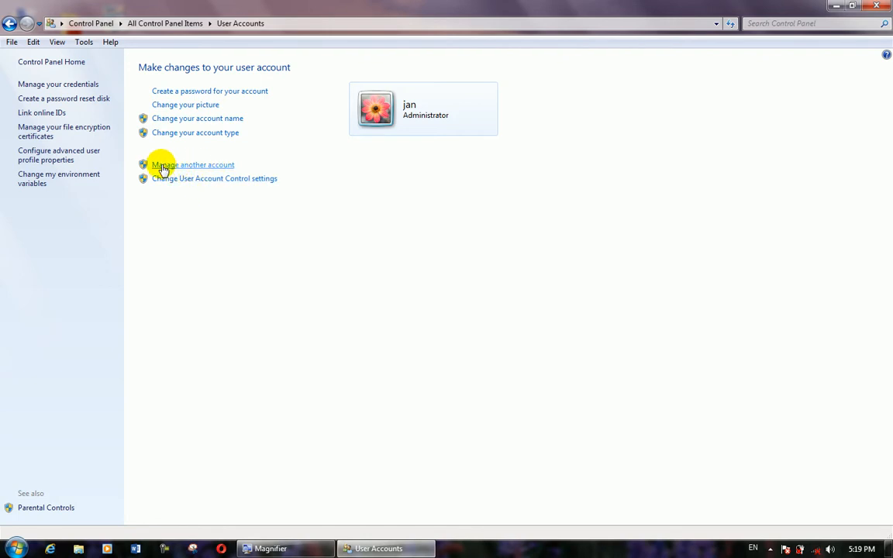
click(212, 164)
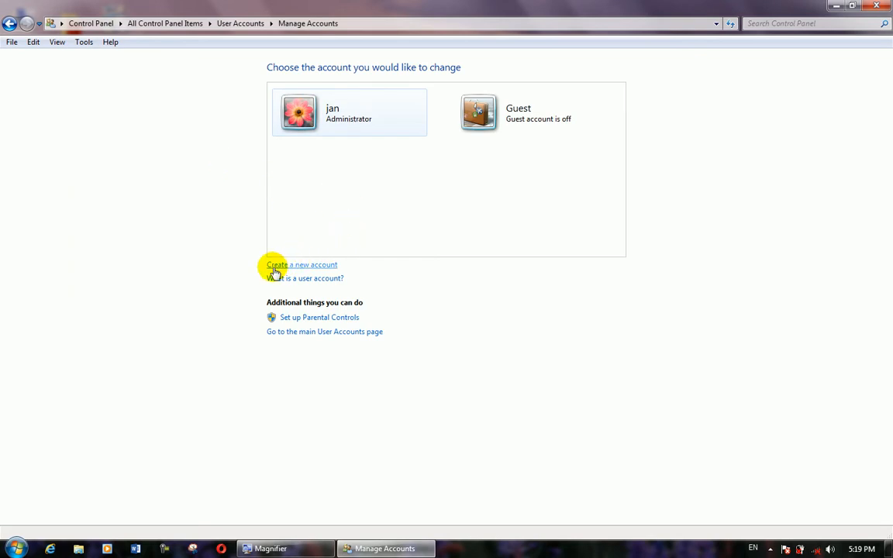
click(321, 266)
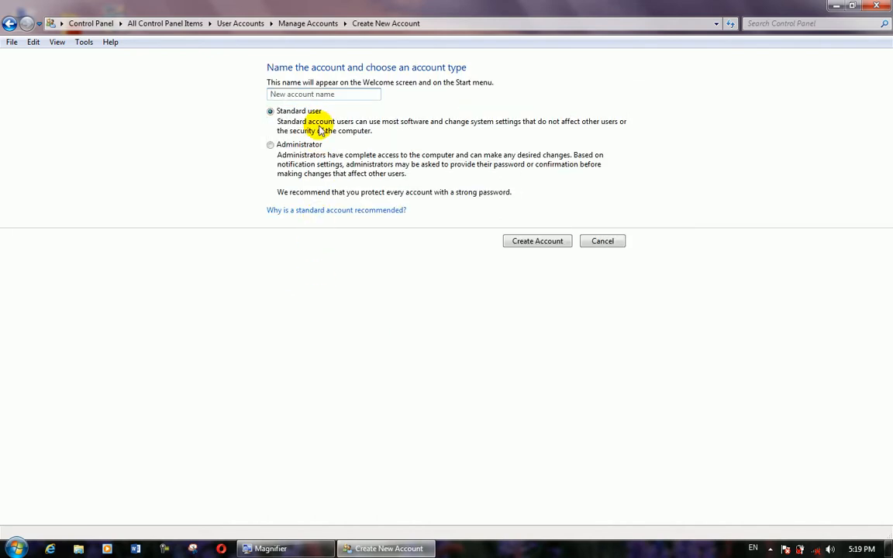
- Enter 'Computer' as the new account name, keeping Standard user selected
click(299, 96)
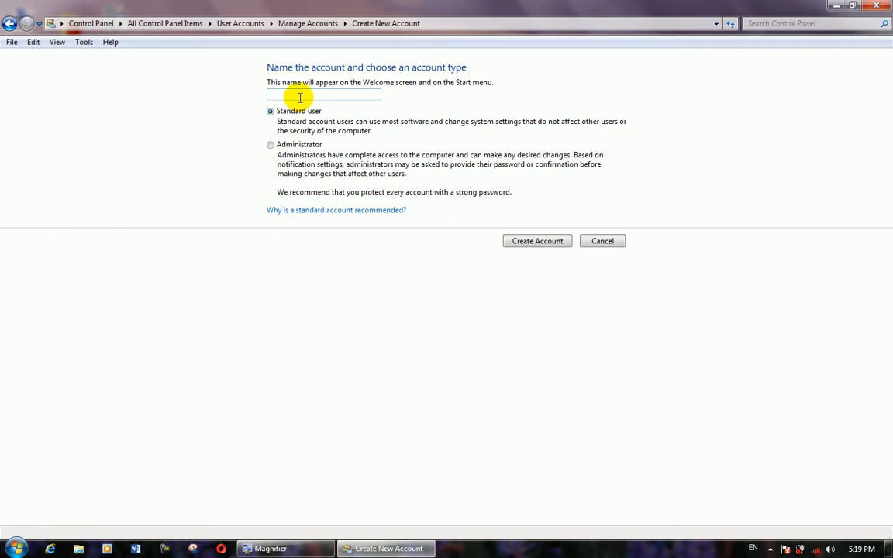
text(Com)
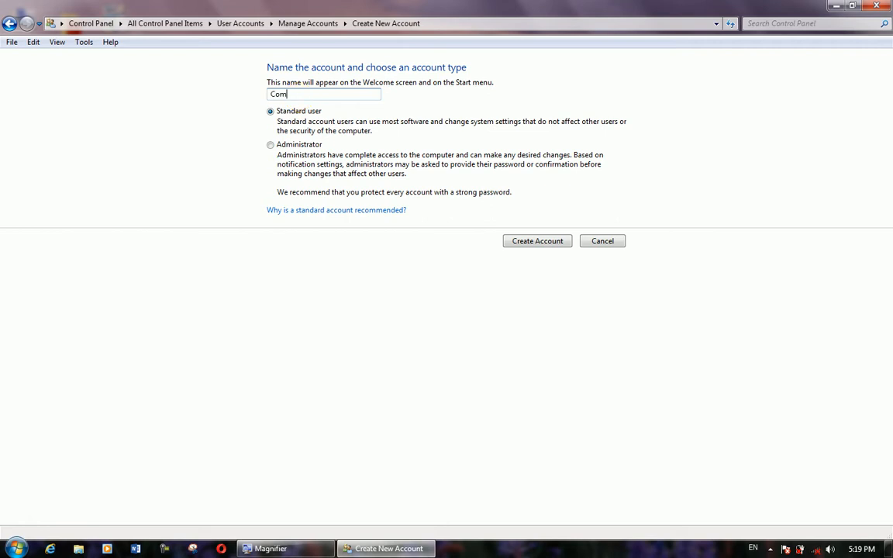
text(puter)
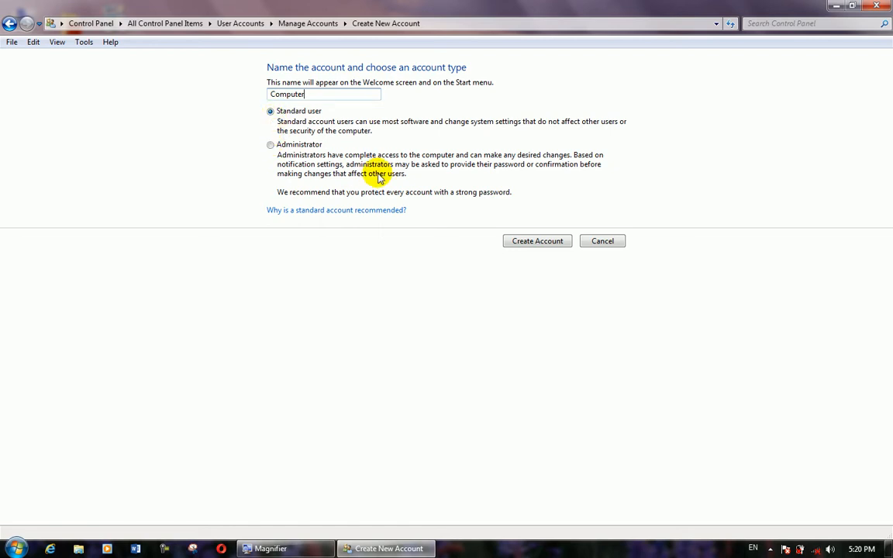
- Create the standard account Computer and open its Create a password page
click(534, 243)
click(533, 243)
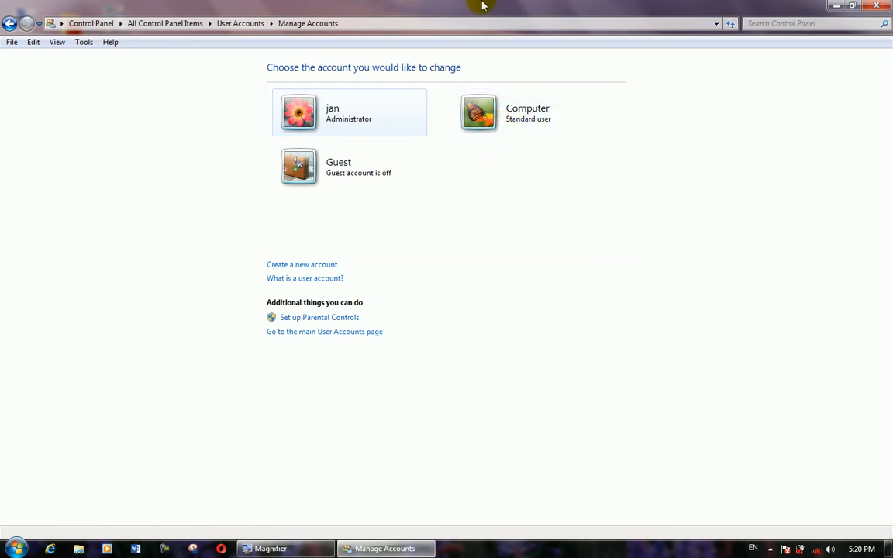
click(475, 116)
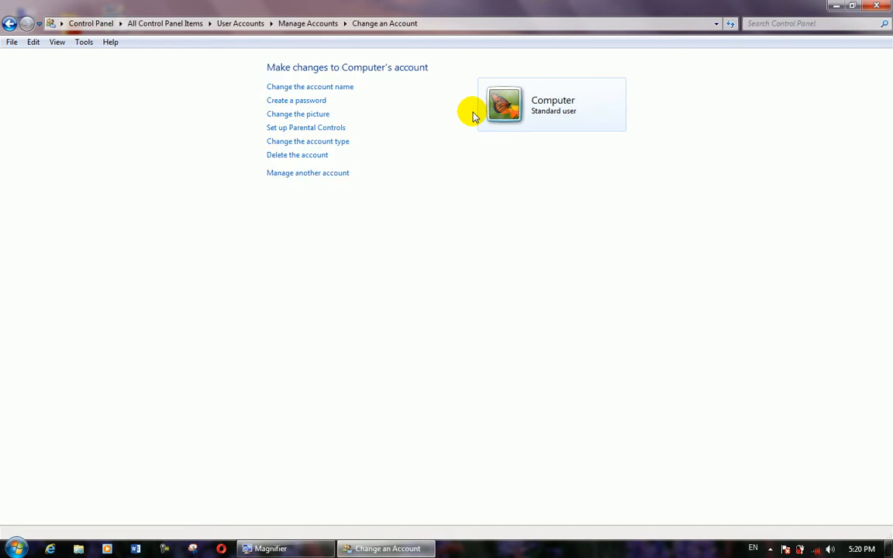
click(301, 102)
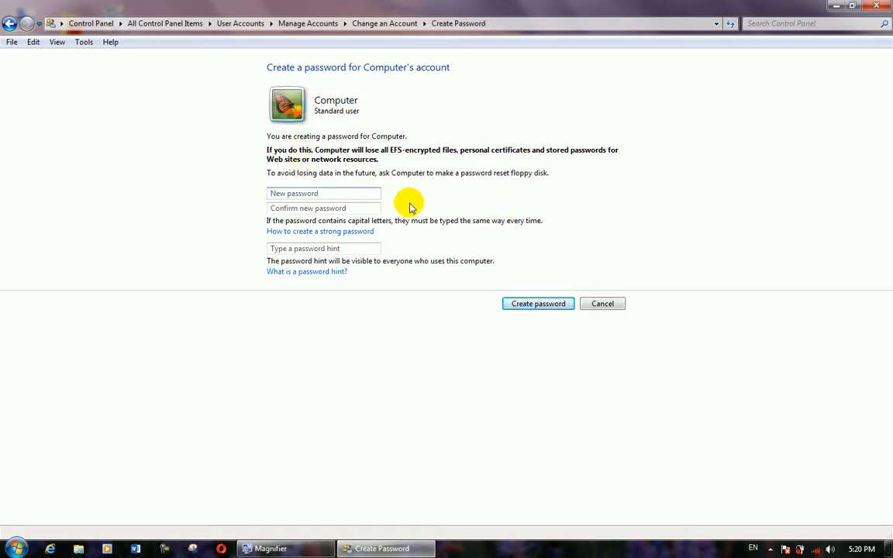
- Enter and confirm the Computer account's password, and set the password hint to 'j'
click(301, 194)
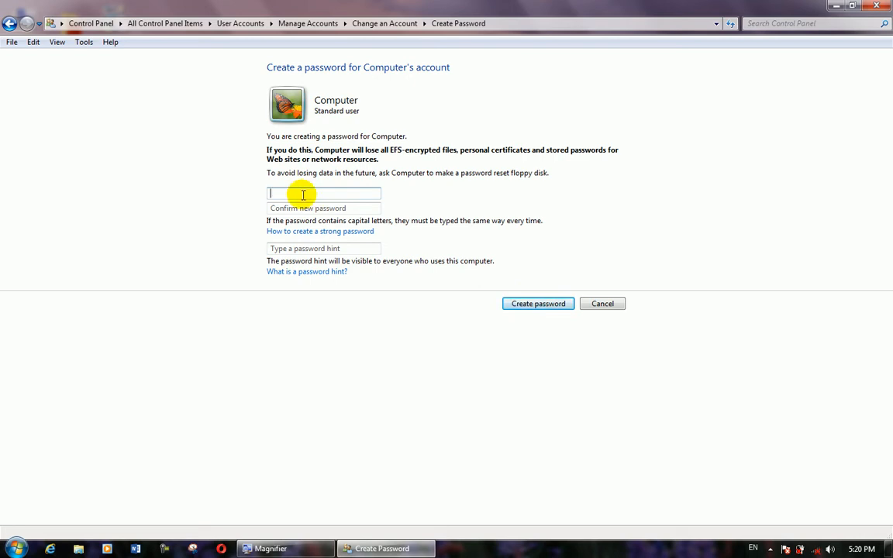
text(123)
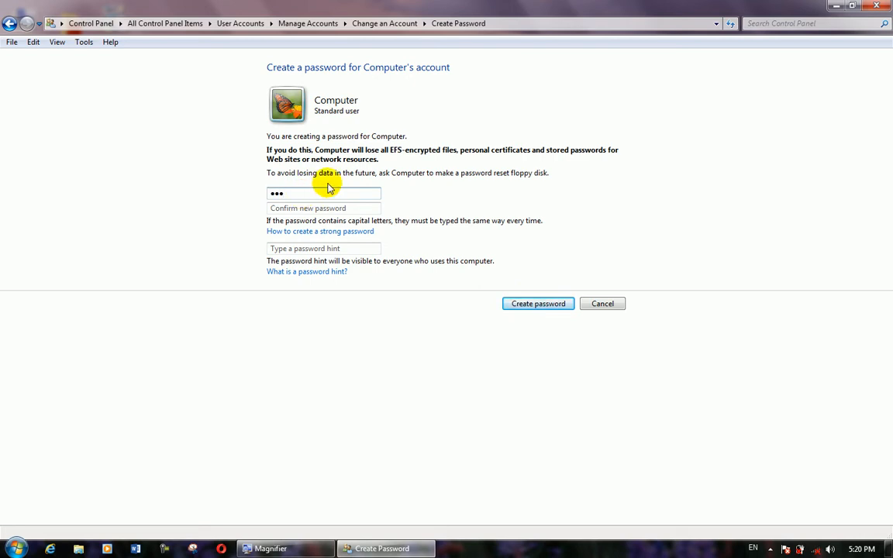
click(312, 208)
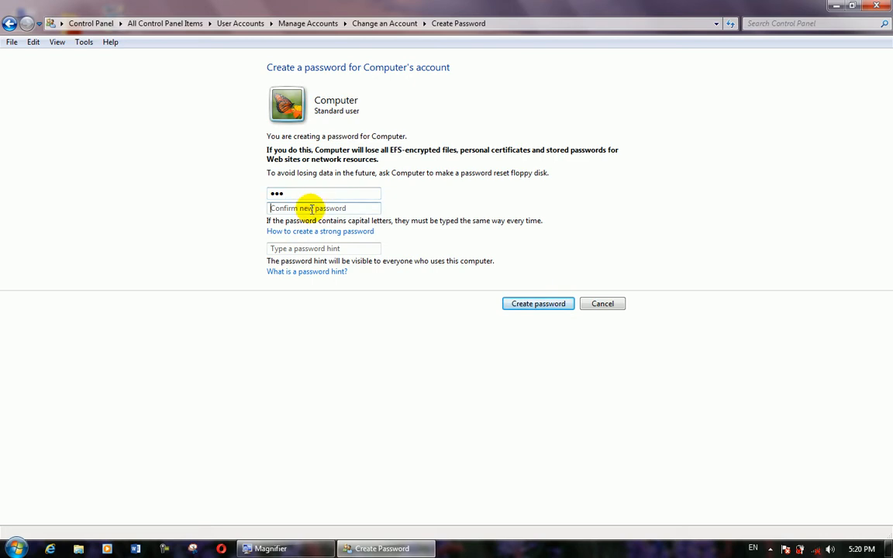
text(123)
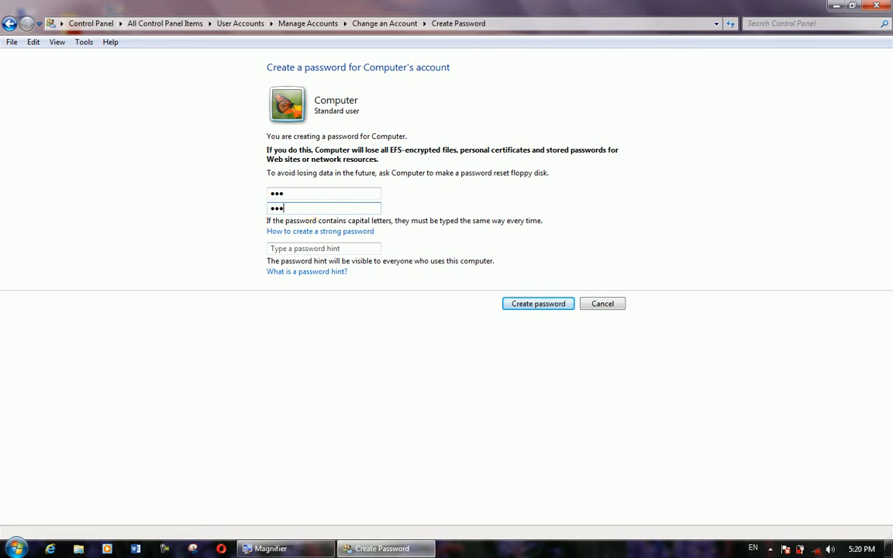
click(331, 249)
text(j)
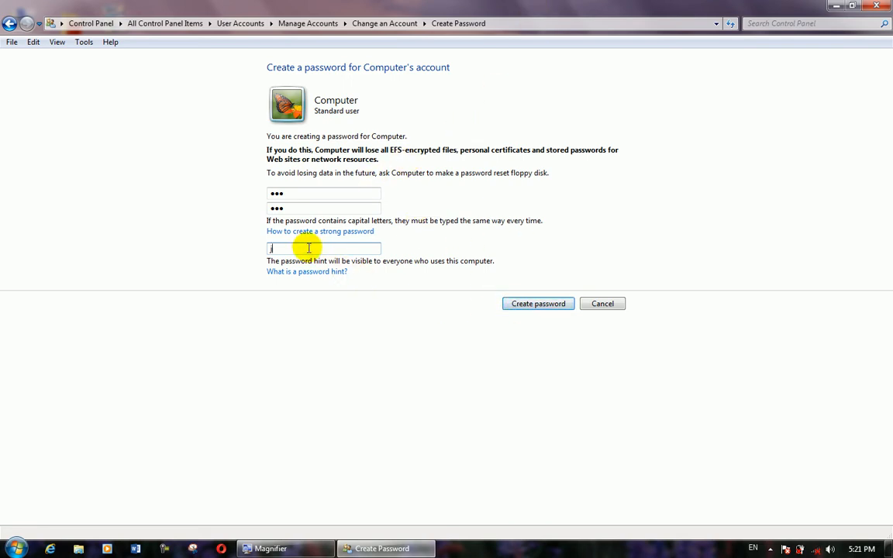
- Save the password for Computer and return to its Change an Account page
click(524, 305)
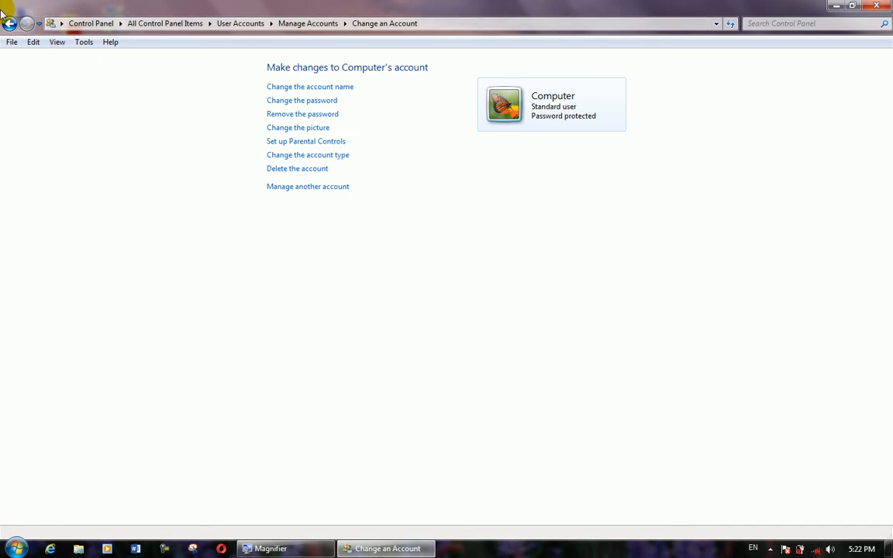
click(9, 25)
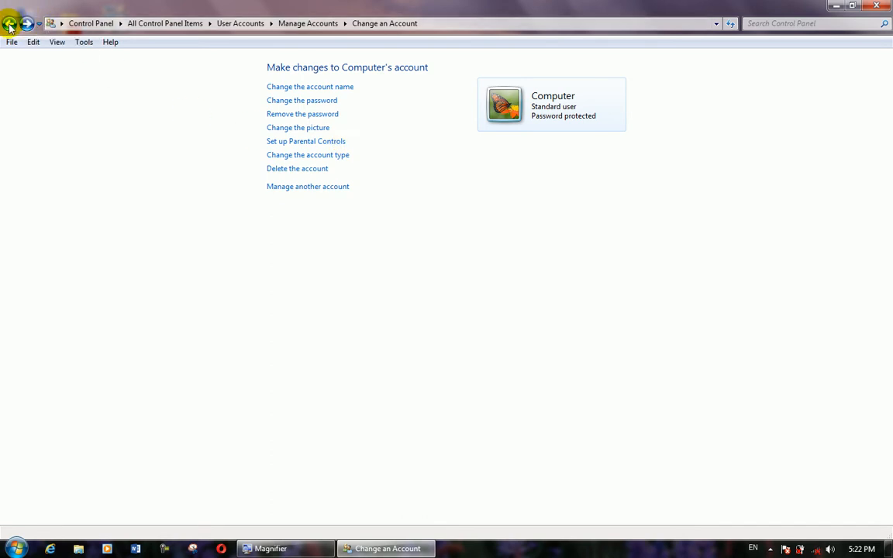
click(10, 25)
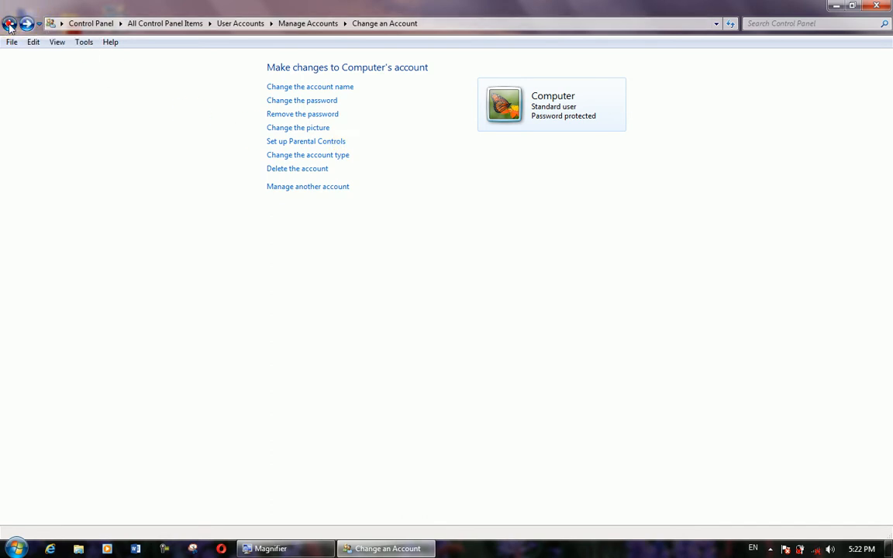
- Navigate back through the account pages to the main User Accounts page
click(9, 25)
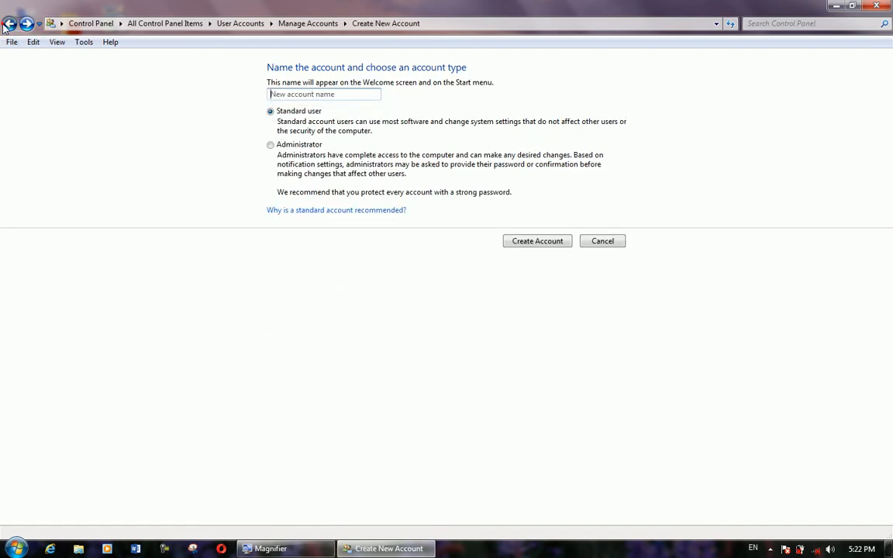
click(8, 24)
click(8, 25)
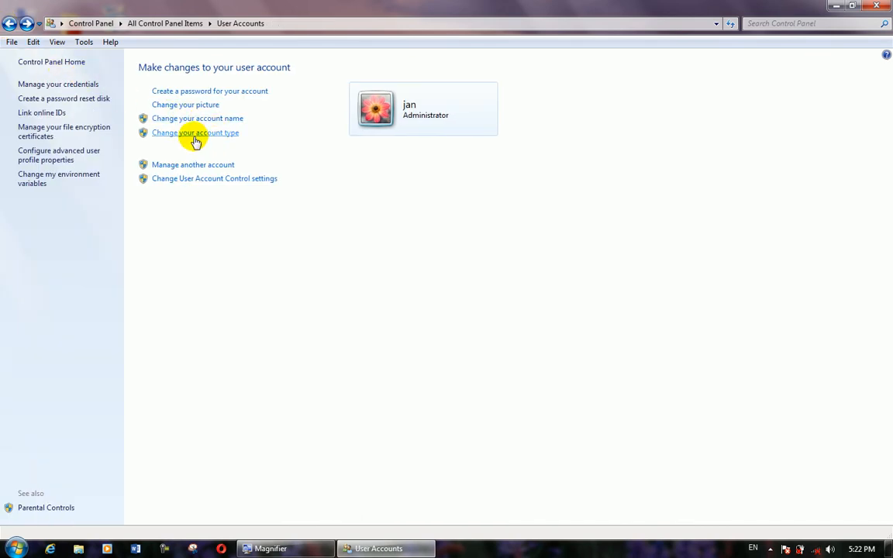
- Try Standard user in the administrator's account type options, then return without changing it
click(195, 134)
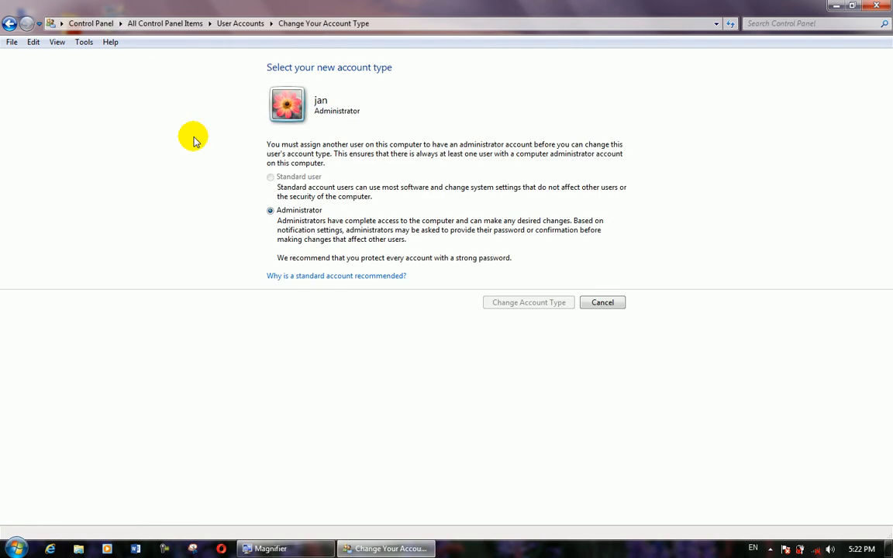
click(270, 178)
click(271, 177)
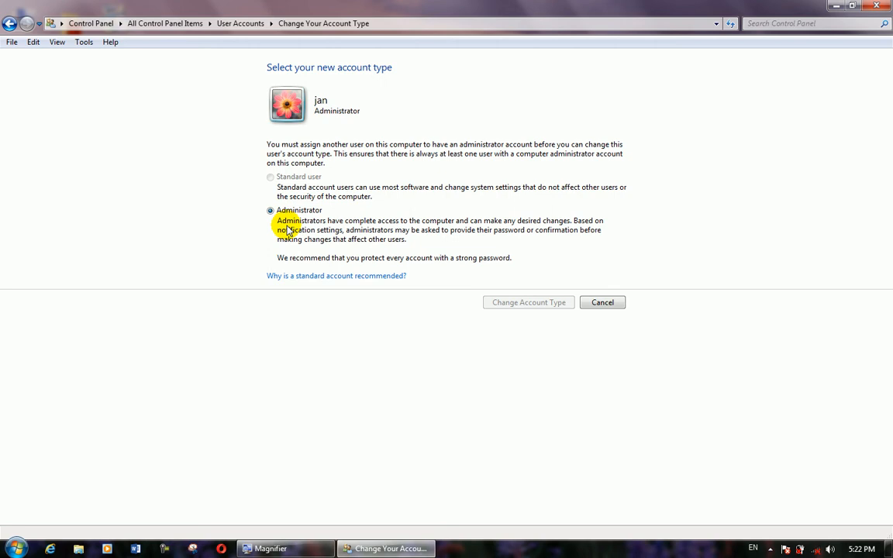
click(8, 24)
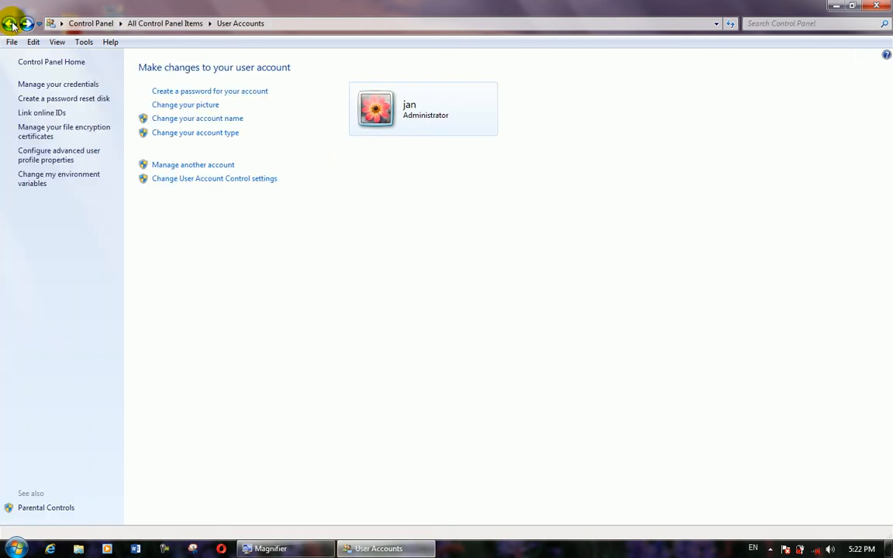
click(11, 25)
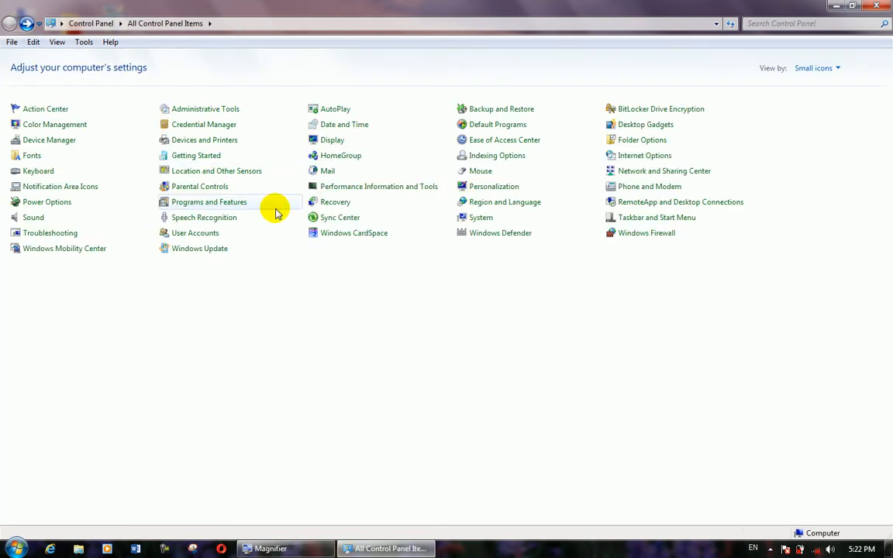